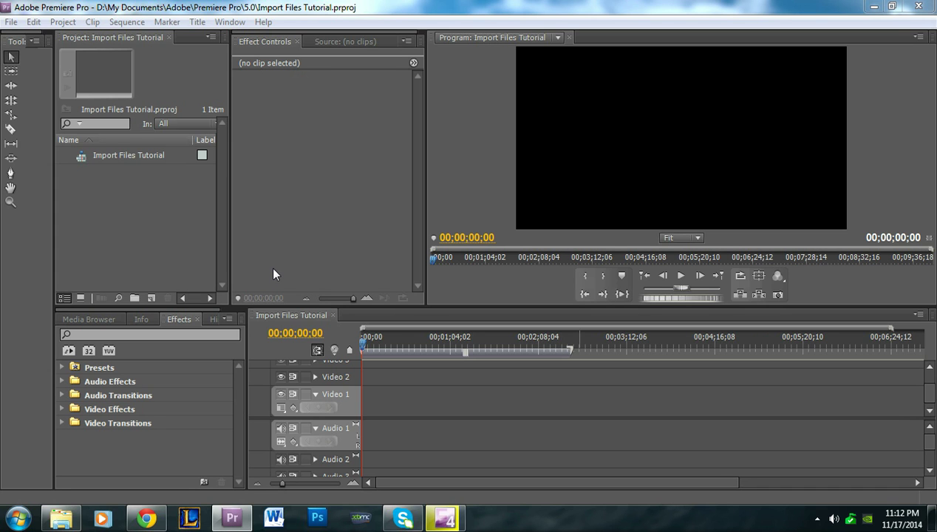
- Widen the Project and Effects panels by dragging the Tools divider, then bring up the File menu
left_click(94, 177)
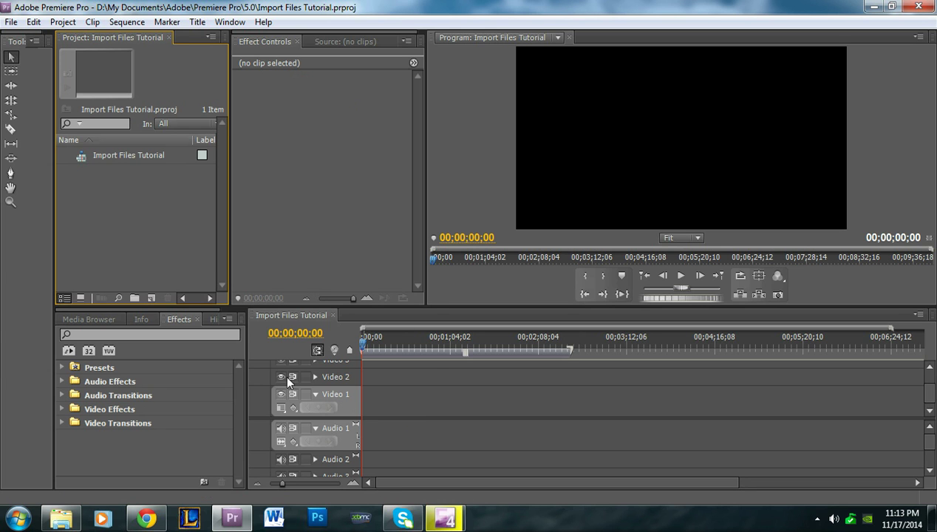
mouse_move(558, 358)
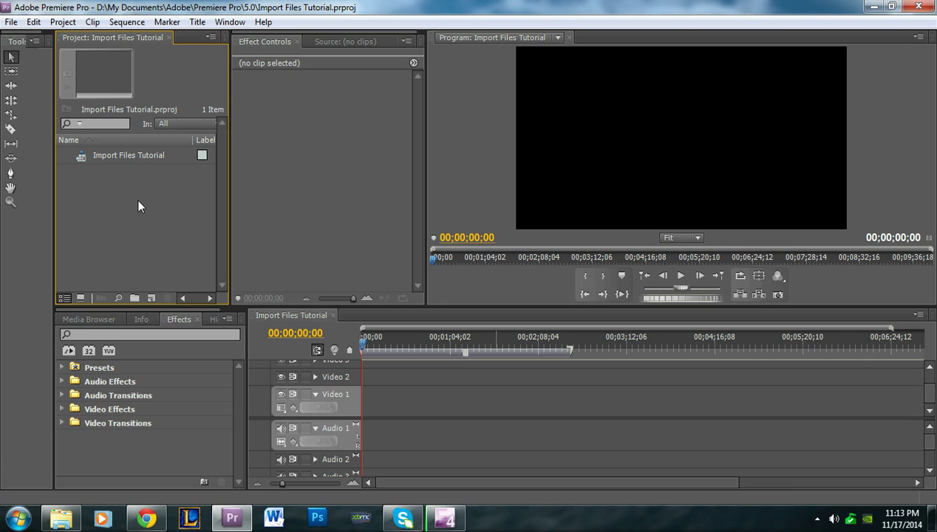
left_click_drag(54, 202, 34, 208)
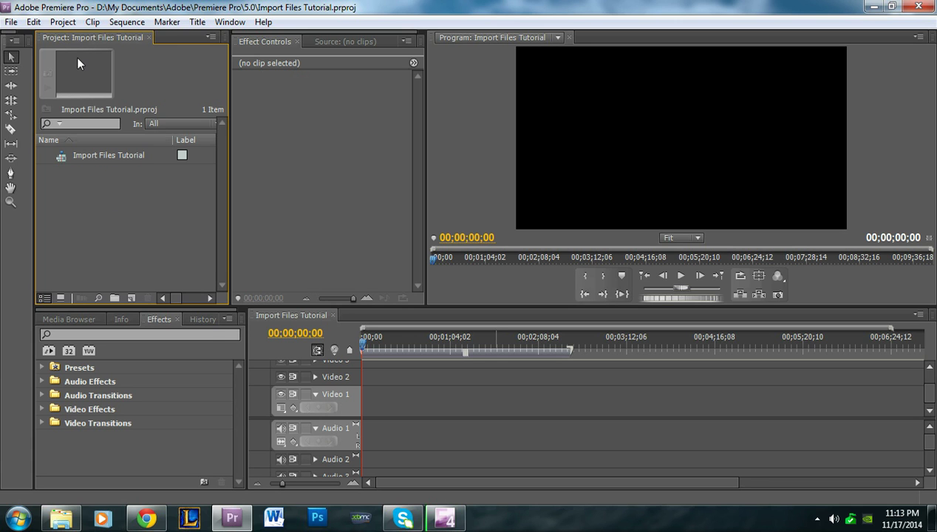
left_click(12, 23)
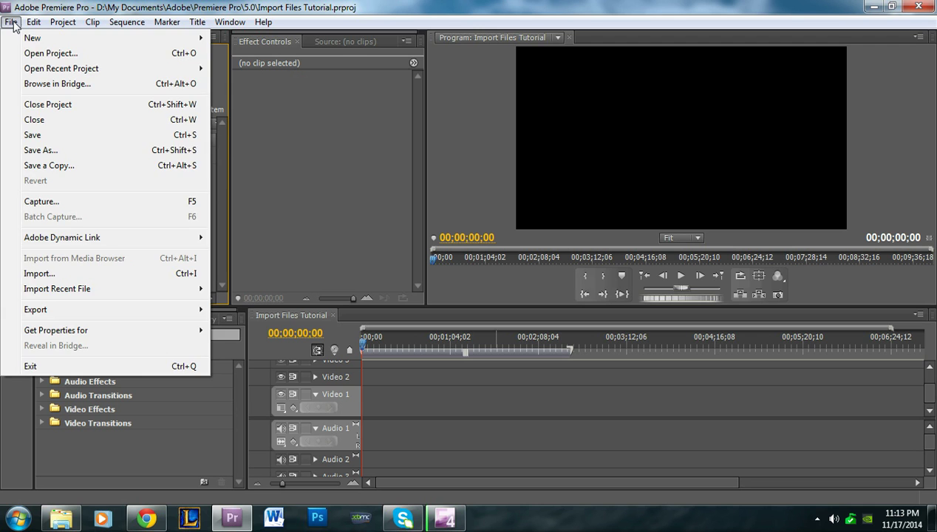
- Open the Import dialog from the File menu, reposition it, then close it without importing
left_click(12, 24)
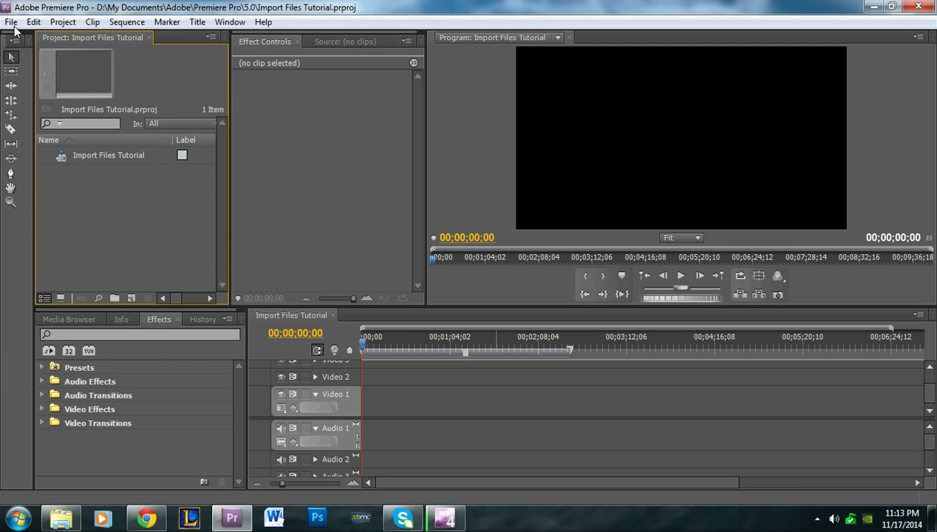
left_click(14, 25)
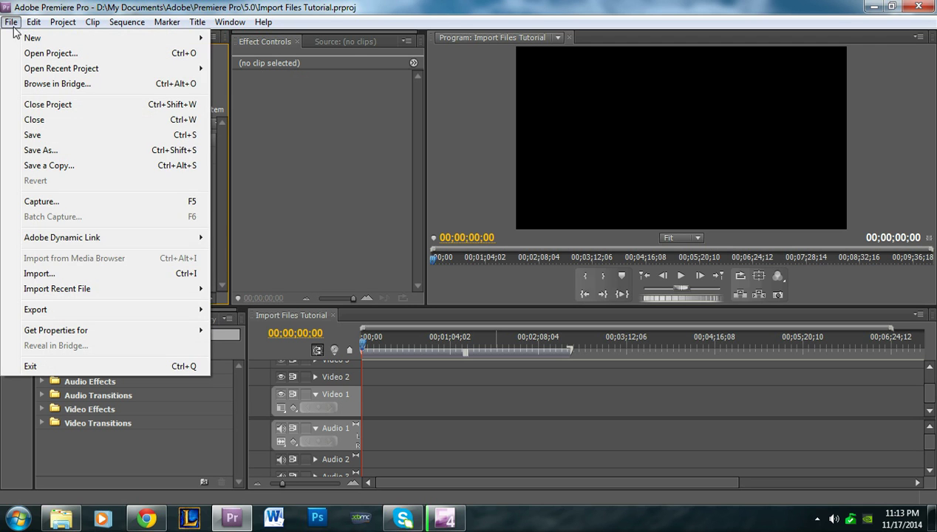
left_click(57, 272)
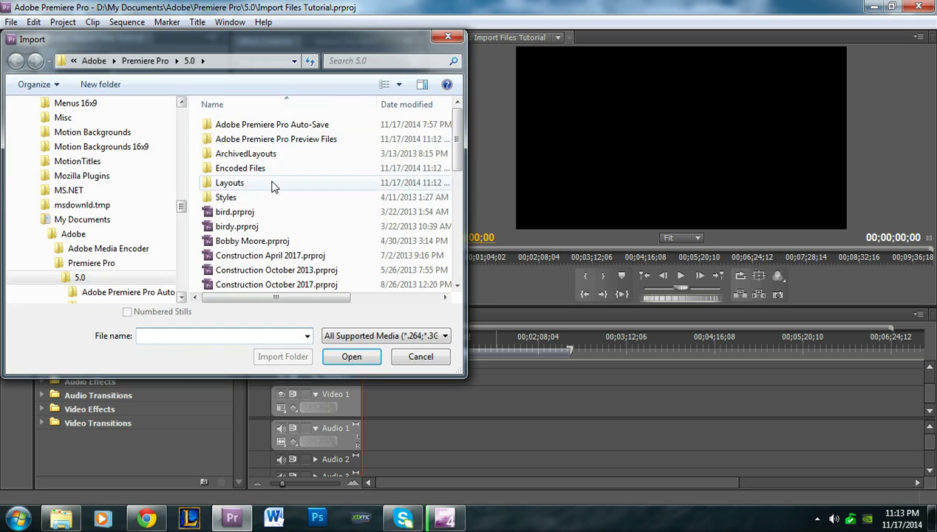
left_click_drag(366, 27, 471, 65)
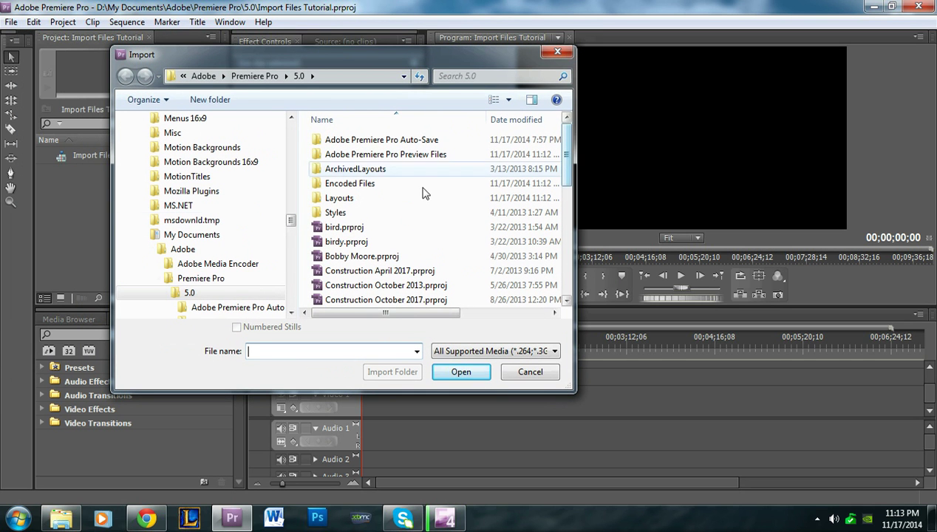
left_click_drag(290, 220, 298, 125)
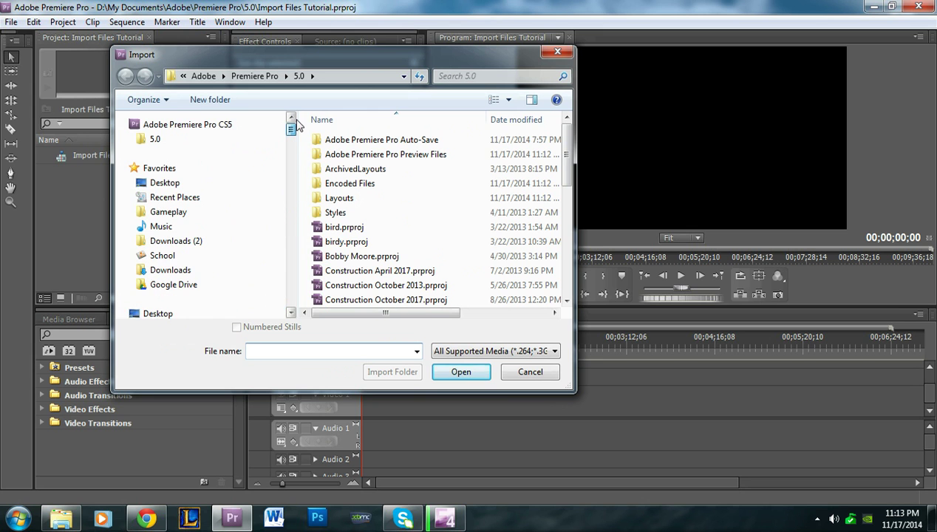
left_click(565, 51)
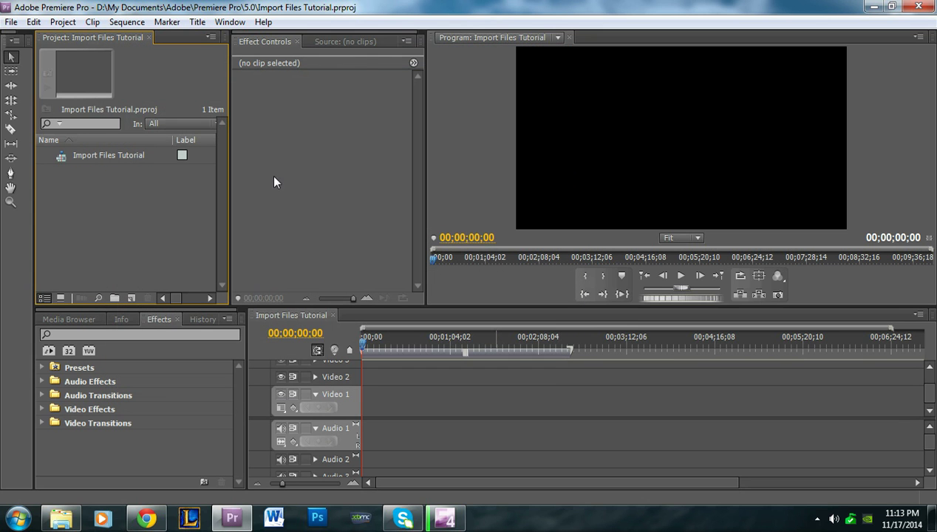
- Reopen the Import dialog from the Project panel and move it toward the screen centre
double_click(122, 194)
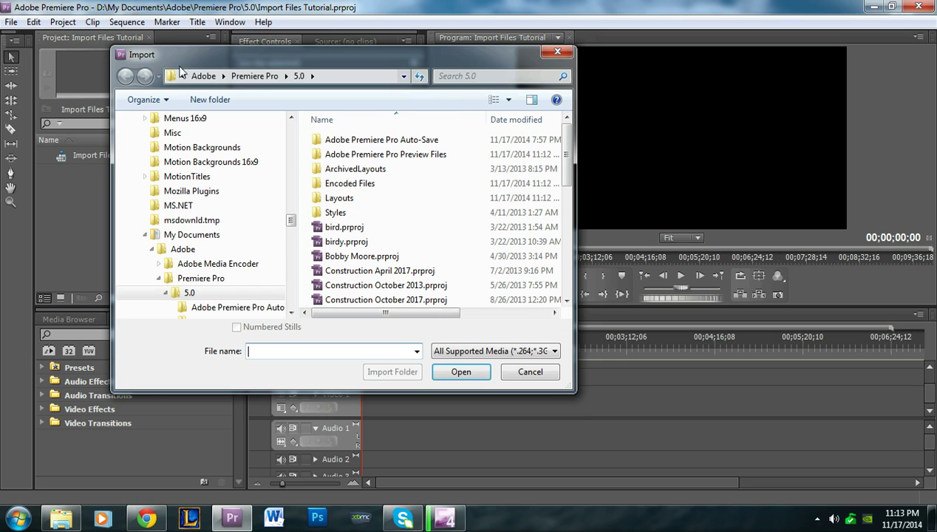
left_click_drag(200, 64, 212, 77)
left_click_drag(303, 233, 296, 133)
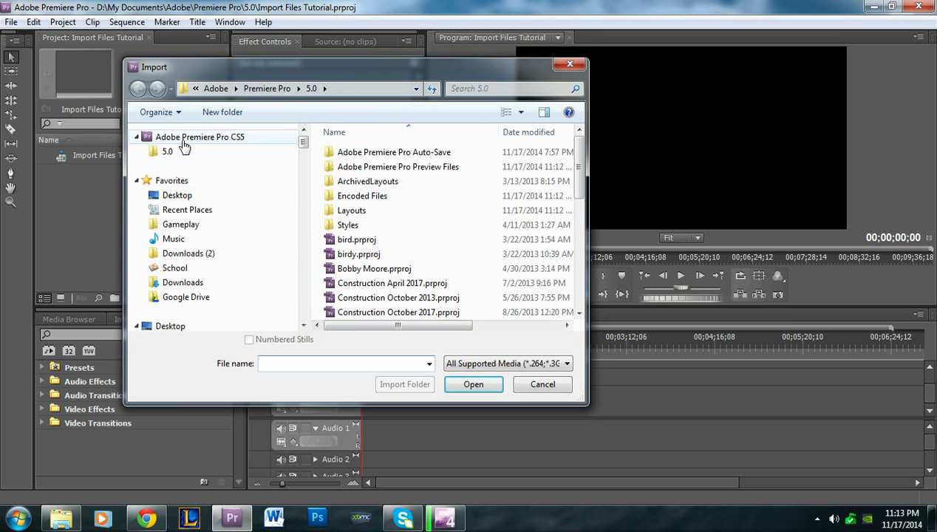
- Navigate from Desktop through Videos and Nicaragua 2011 into the Tulsa folder
left_click(183, 196)
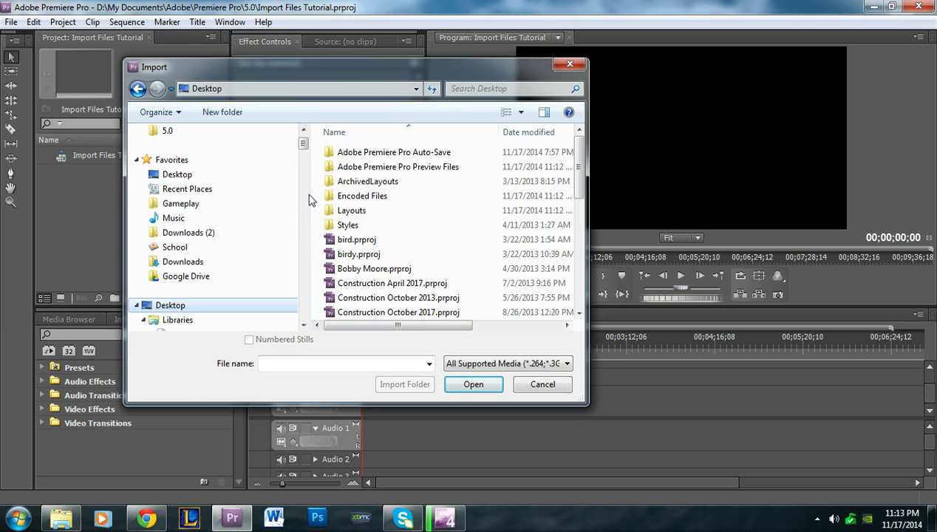
scroll(532, 271, "down", 8)
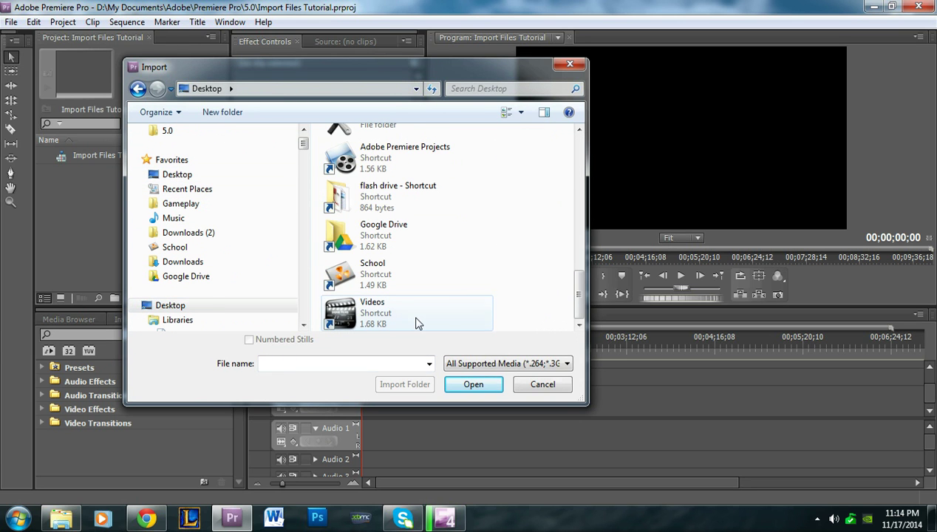
double_click(416, 323)
double_click(369, 164)
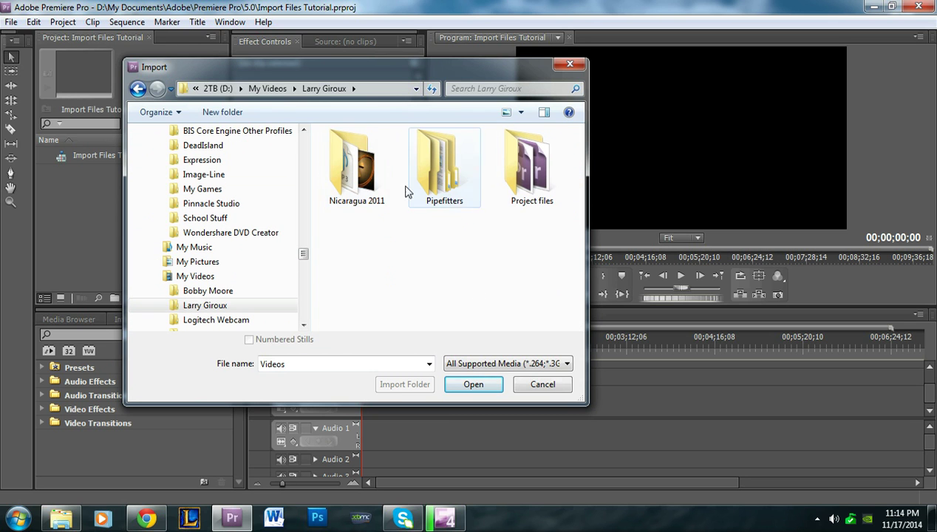
double_click(363, 185)
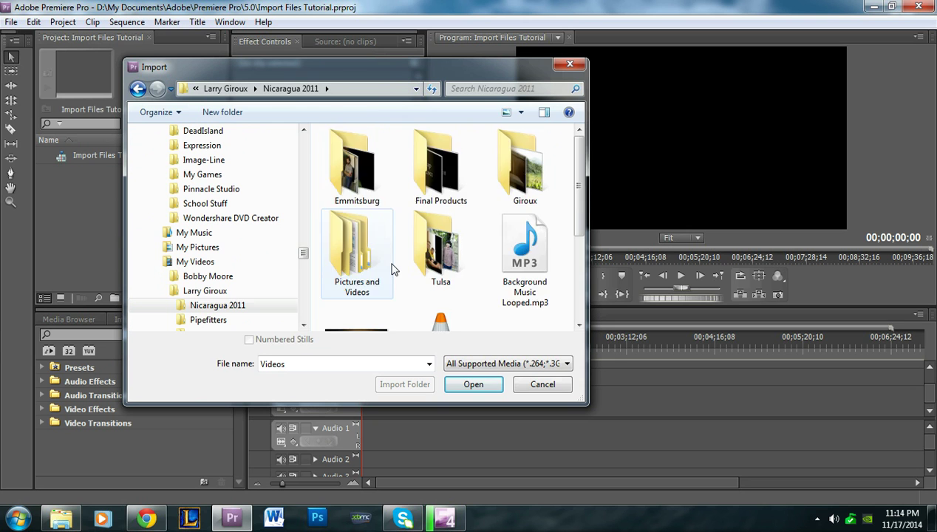
scroll(392, 271, "down", 3)
scroll(412, 268, "up", 3)
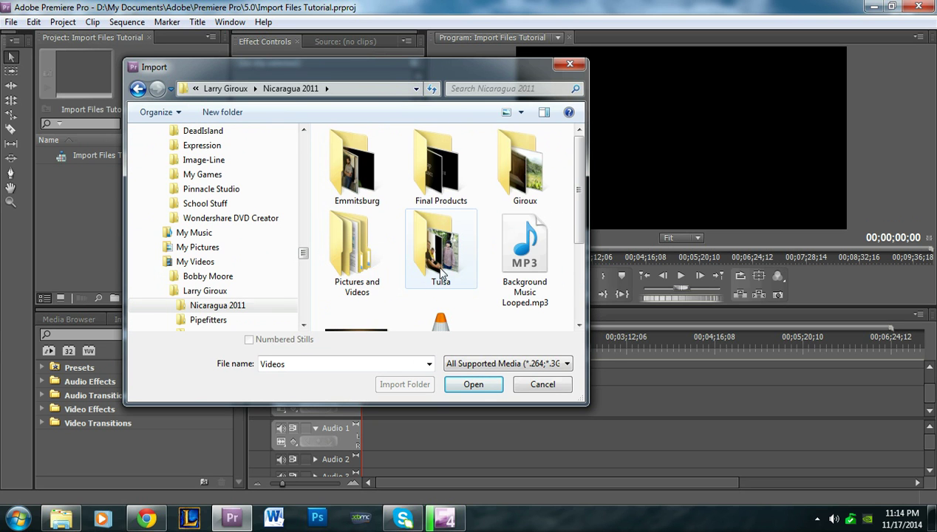
double_click(435, 238)
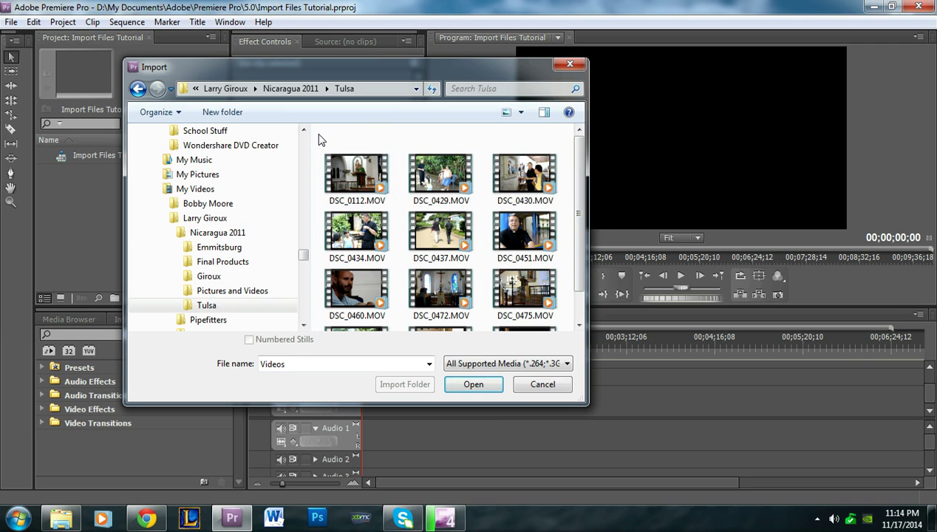
- After trying several clip selections, import only DSC_0112 - Copy.MOV from the Tulsa folder
left_click_drag(315, 137, 573, 286)
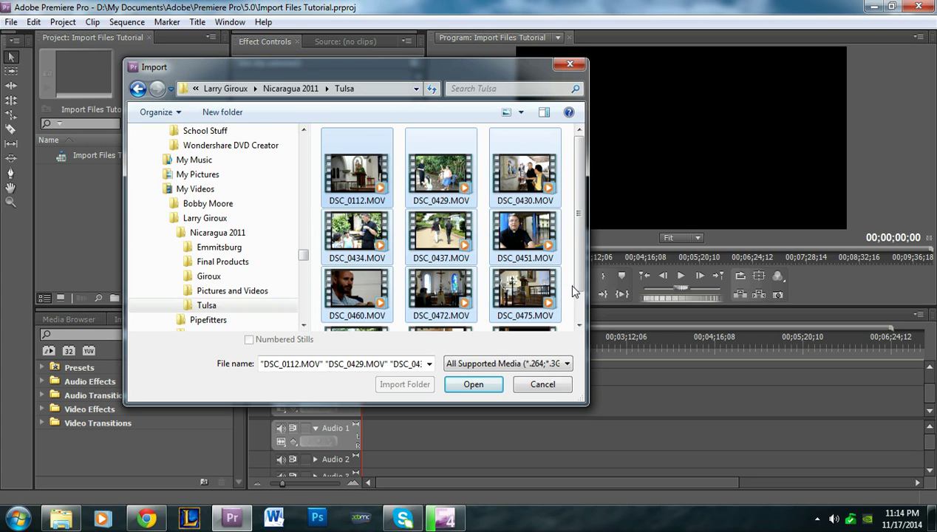
left_click(357, 187)
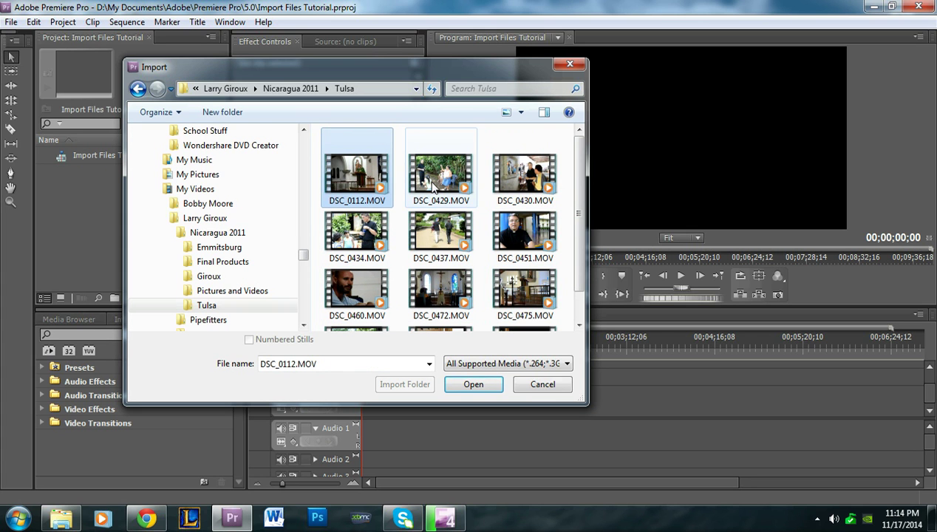
left_click(443, 244, "ctrl")
left_click(518, 303, "ctrl")
left_click_drag(404, 315, 423, 292)
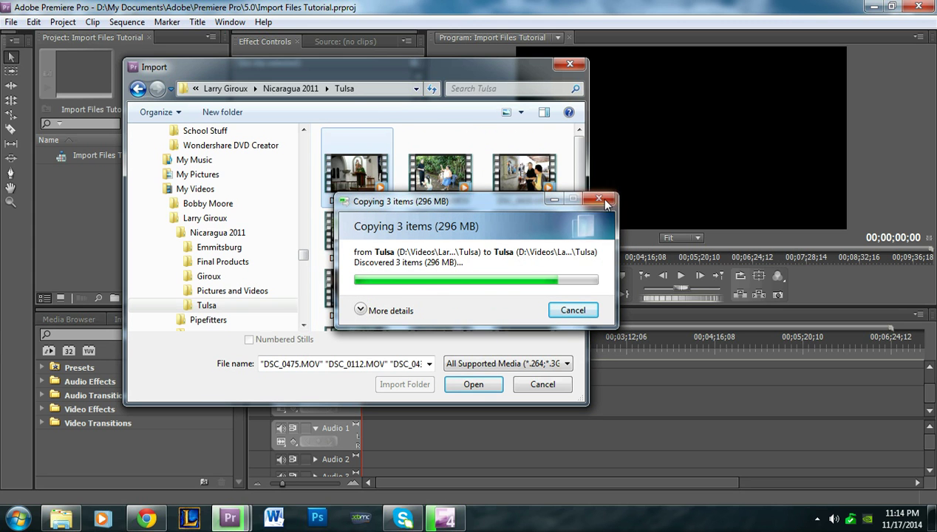
left_click(555, 255)
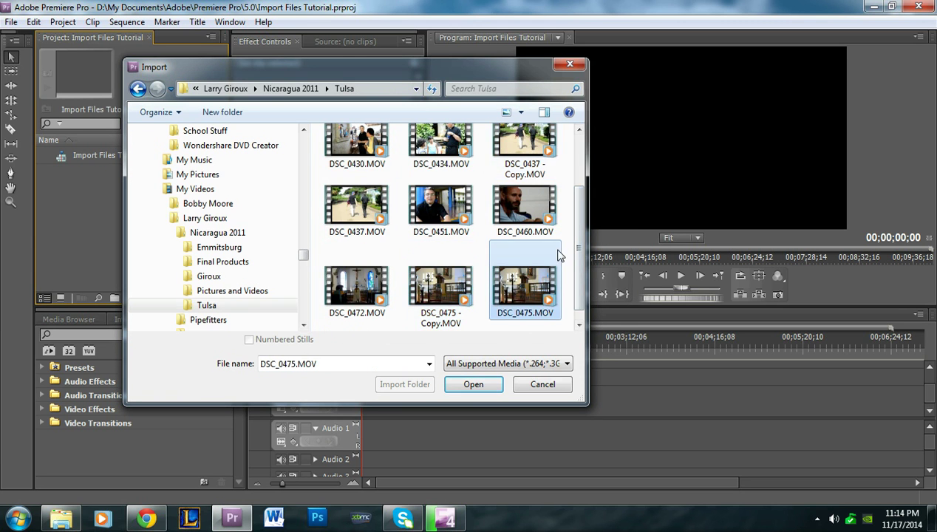
scroll(557, 252, "up", 3)
left_click(423, 185)
left_click(328, 155)
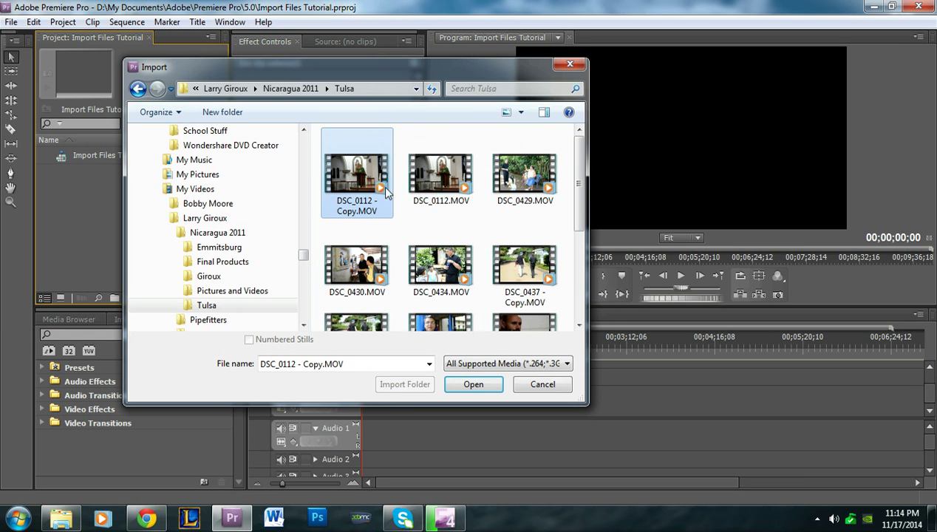
left_click(471, 384)
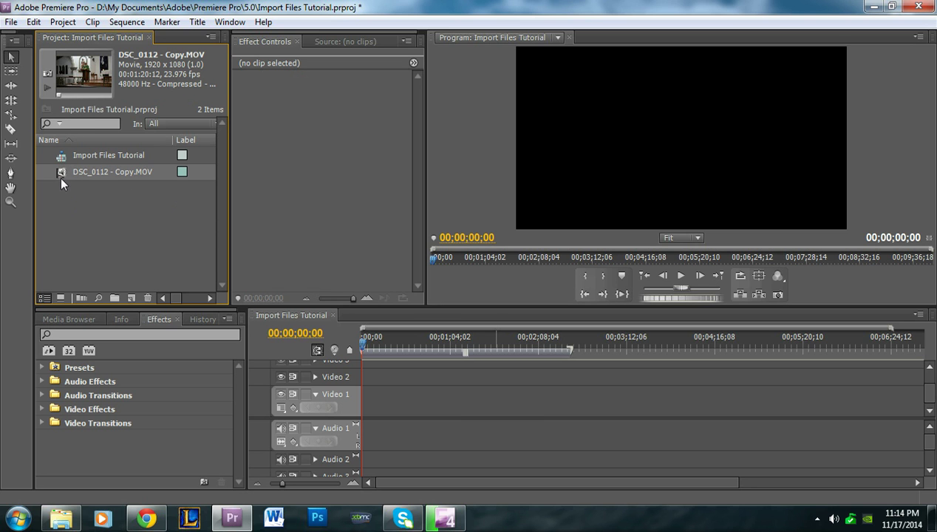
- Place the clip on the sequence timeline, then delete it to leave the timeline empty
left_click_drag(60, 177, 370, 391)
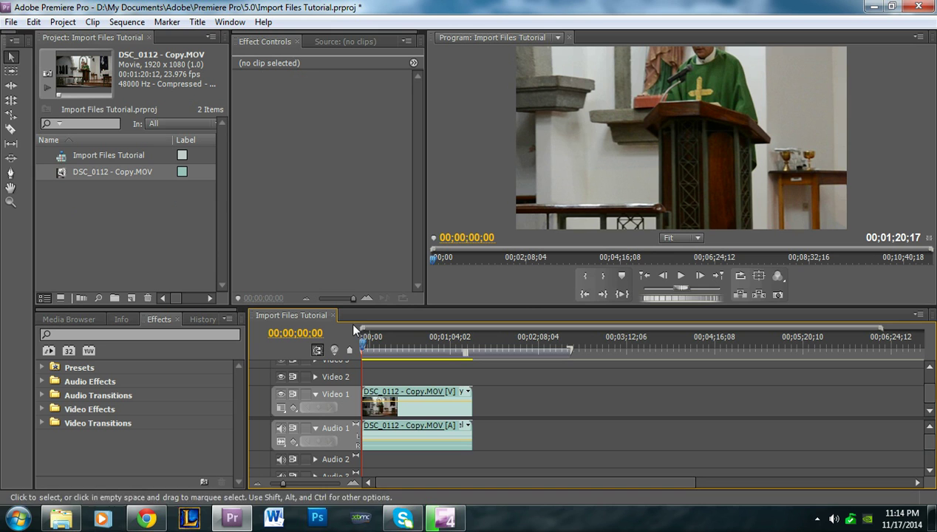
left_click(428, 402)
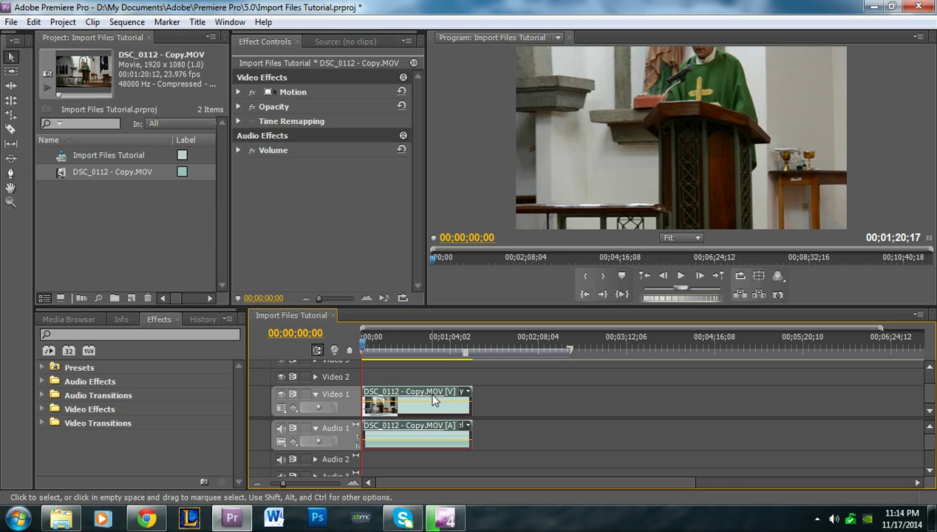
key("Delete")
left_click(149, 248)
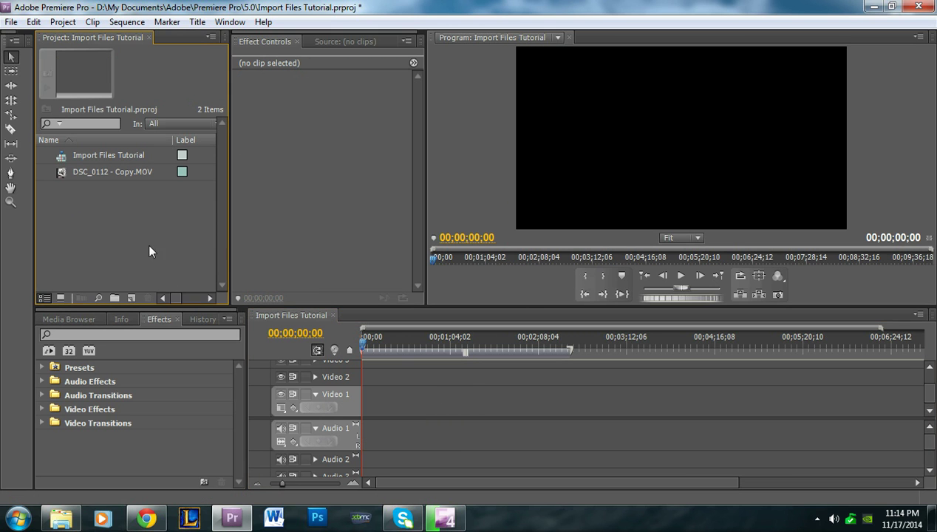
right_click(152, 201)
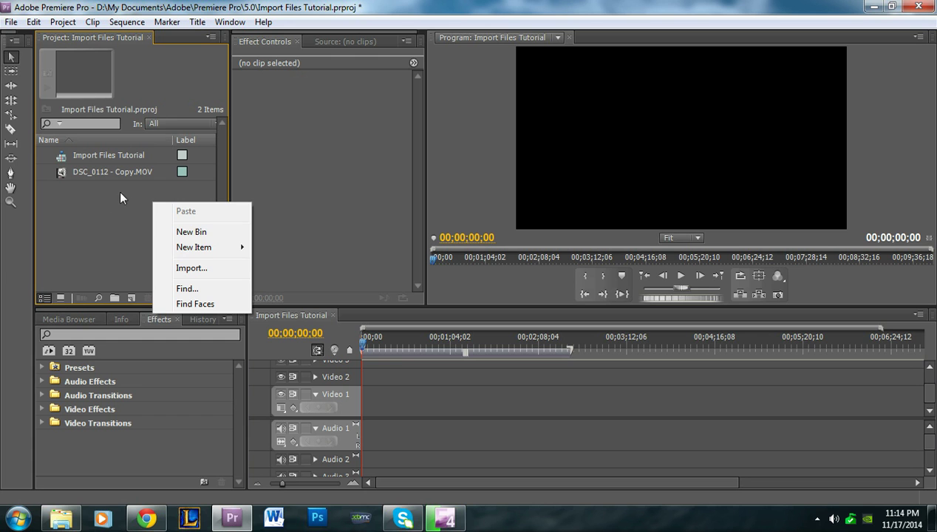
left_click(112, 197)
right_click(109, 193)
mouse_move(149, 241)
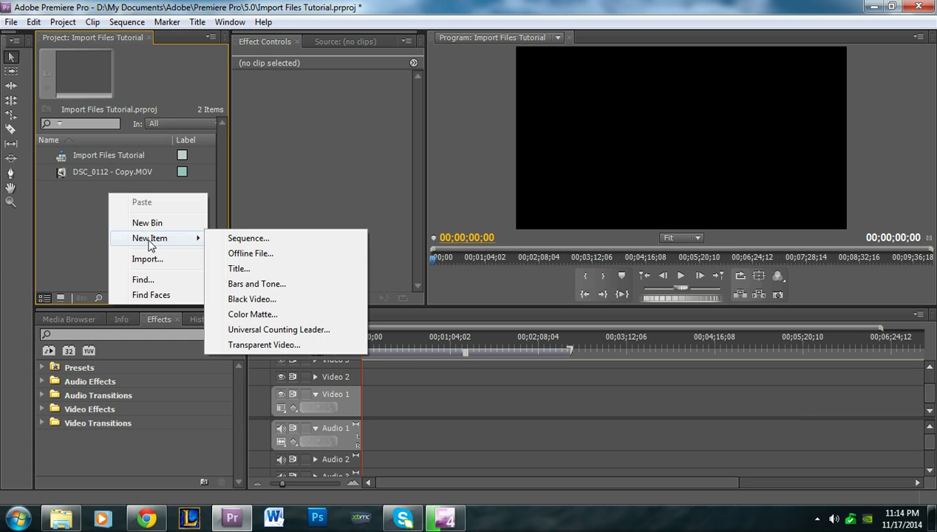
left_click(85, 209)
right_click(99, 202)
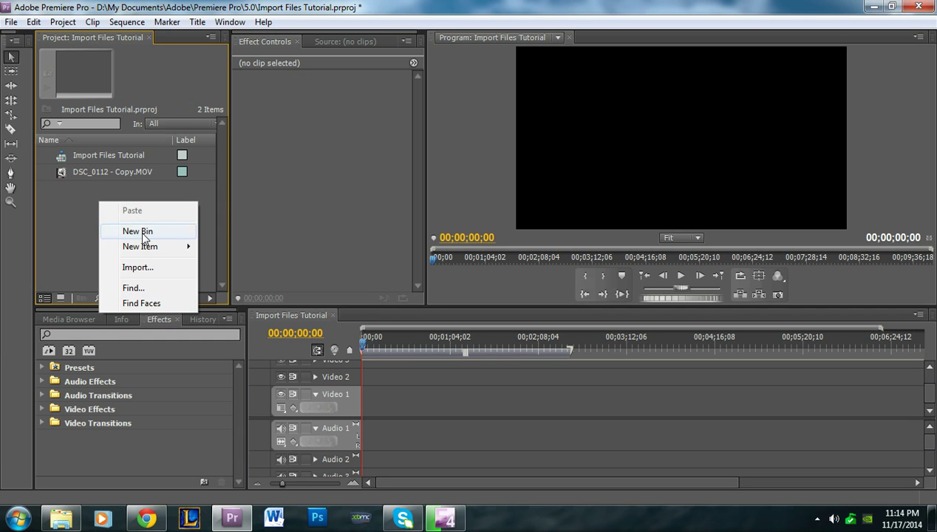
mouse_move(154, 250)
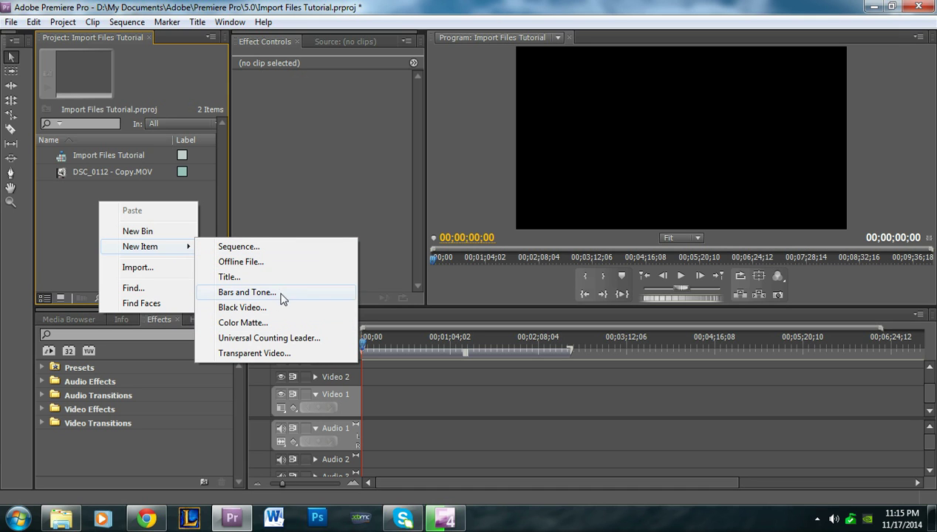
left_click(87, 198)
left_click(112, 171)
left_click(112, 171)
- Import Afrojack - Rock the House.mp3 from the Music library, then select the MOV clip
double_click(74, 201)
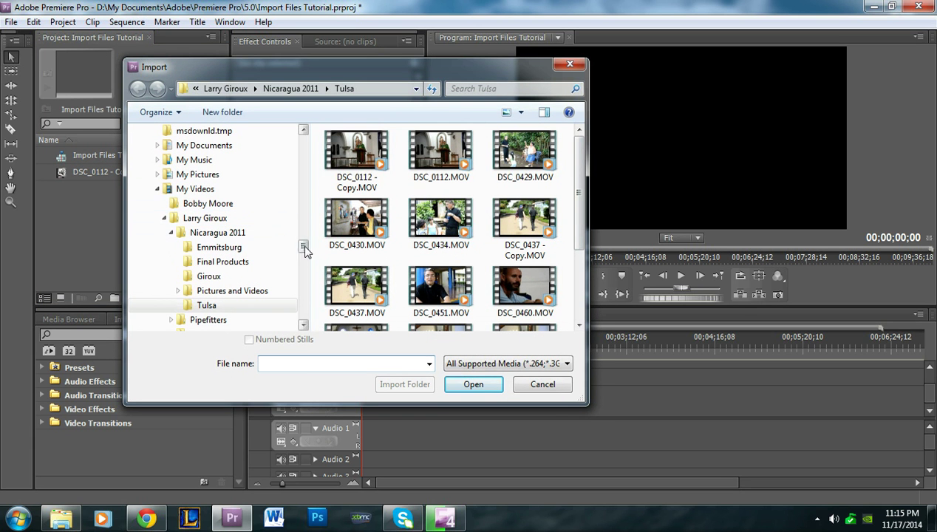
left_click_drag(303, 245, 293, 153)
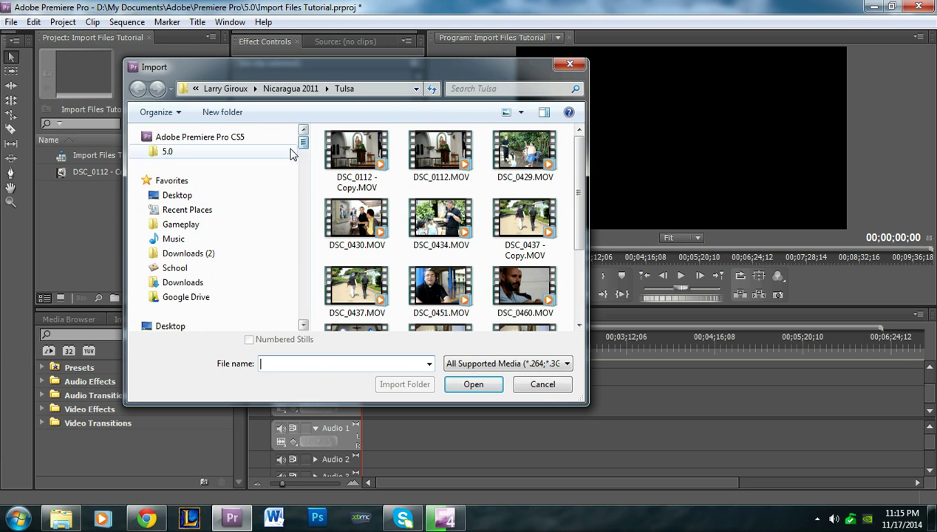
left_click(174, 239)
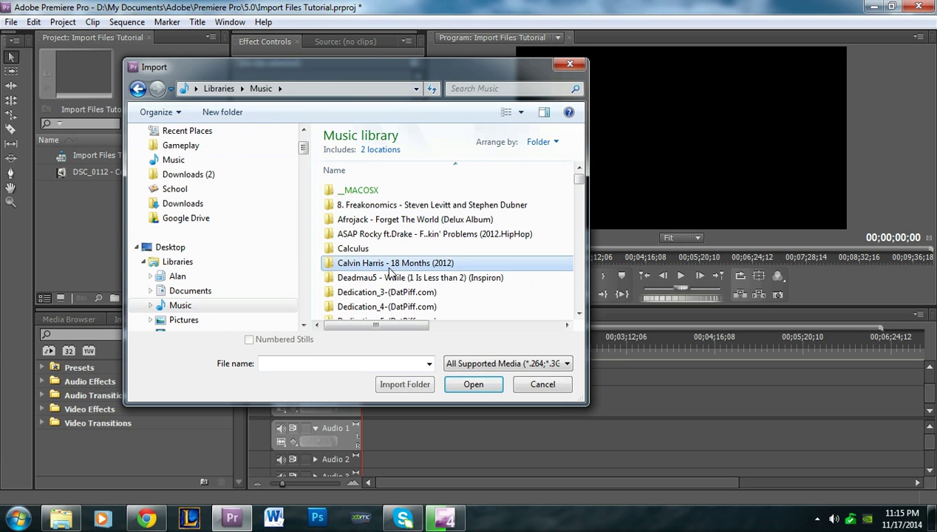
scroll(389, 272, "down", 15)
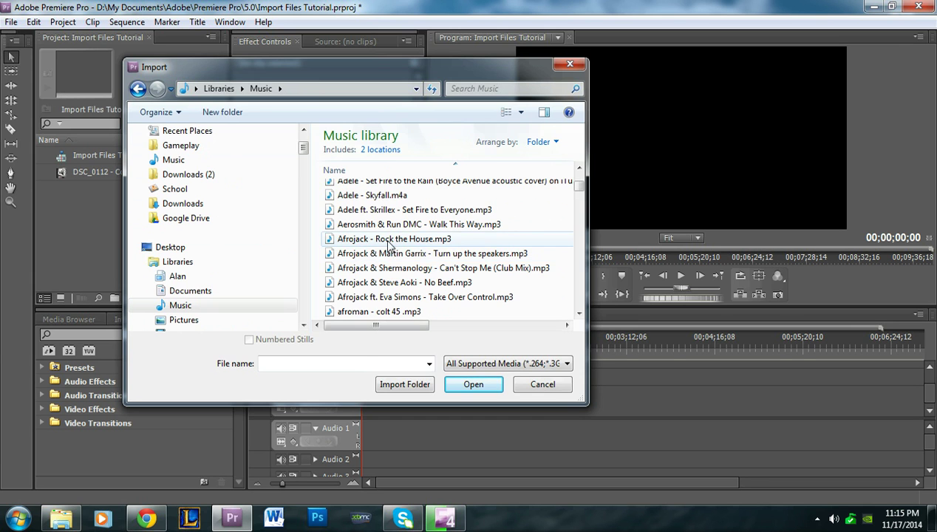
double_click(388, 239)
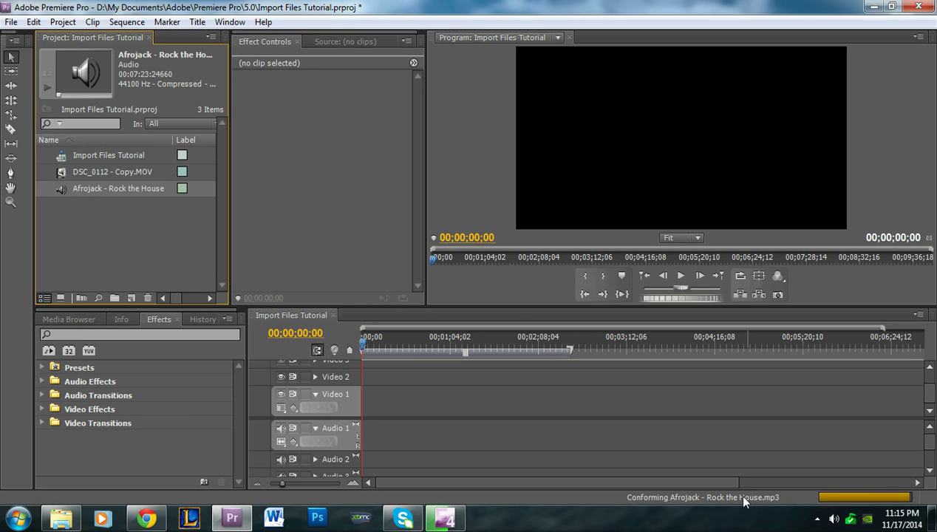
left_click(65, 171)
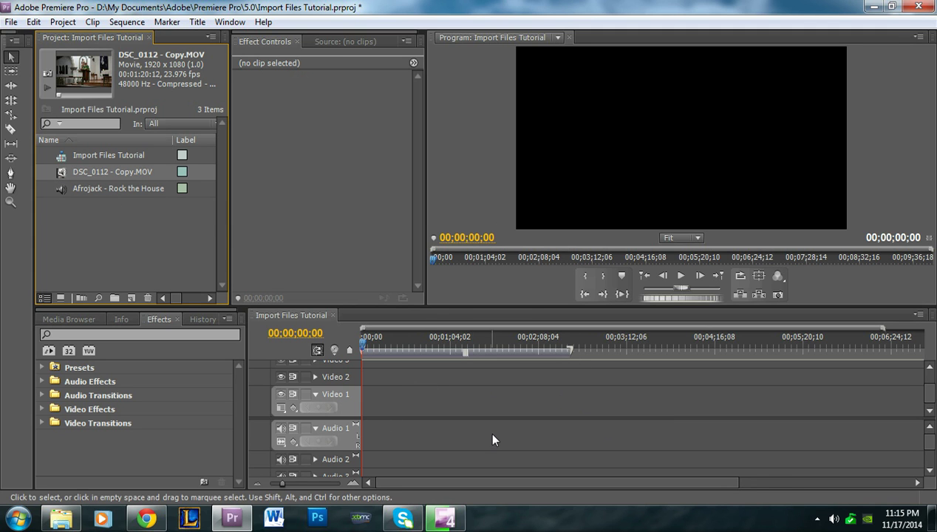
- Import 03 Lady Killers (feat. Hoodie Allen).mp3 from the Music library into the project
left_click(141, 253)
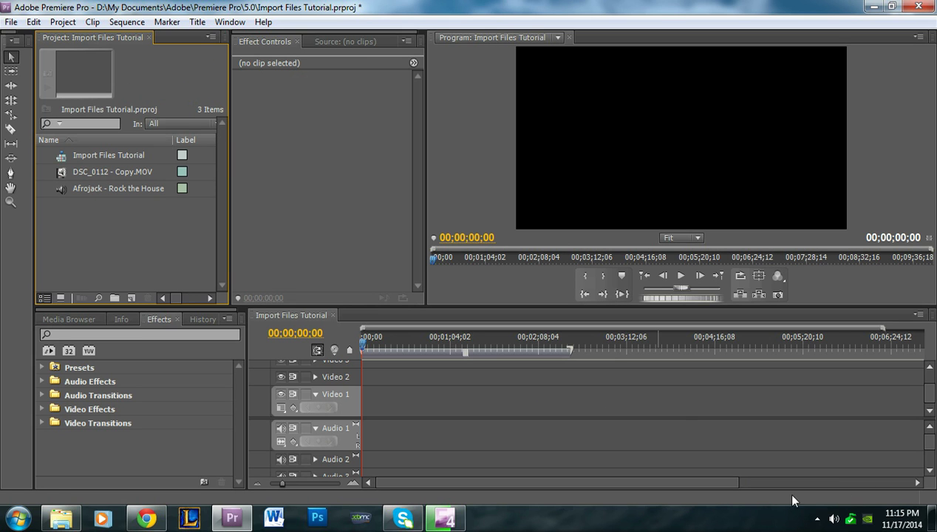
double_click(69, 221)
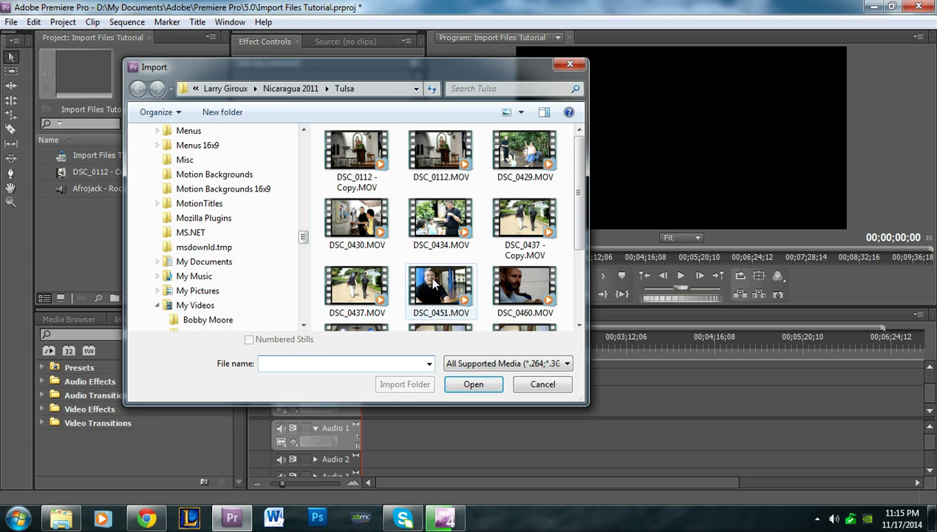
left_click_drag(303, 237, 303, 142)
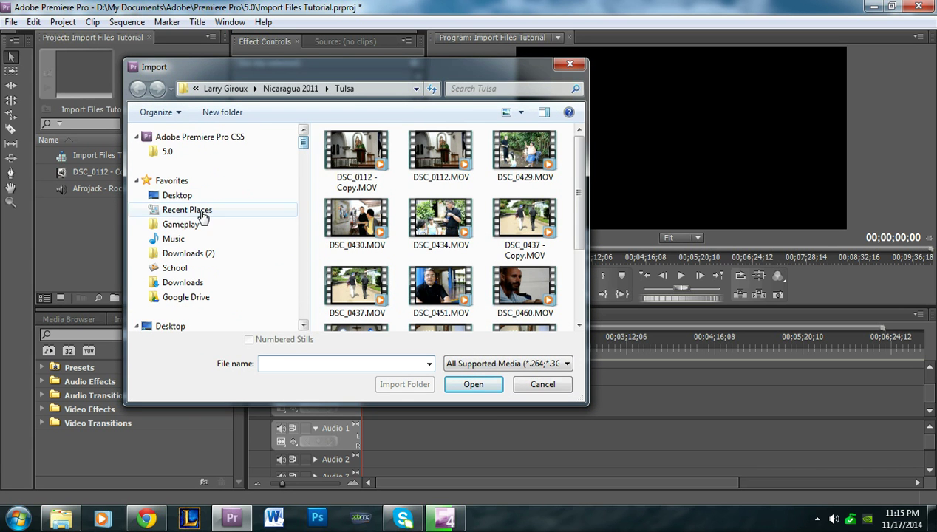
left_click(190, 240)
scroll(444, 285, "down", 5)
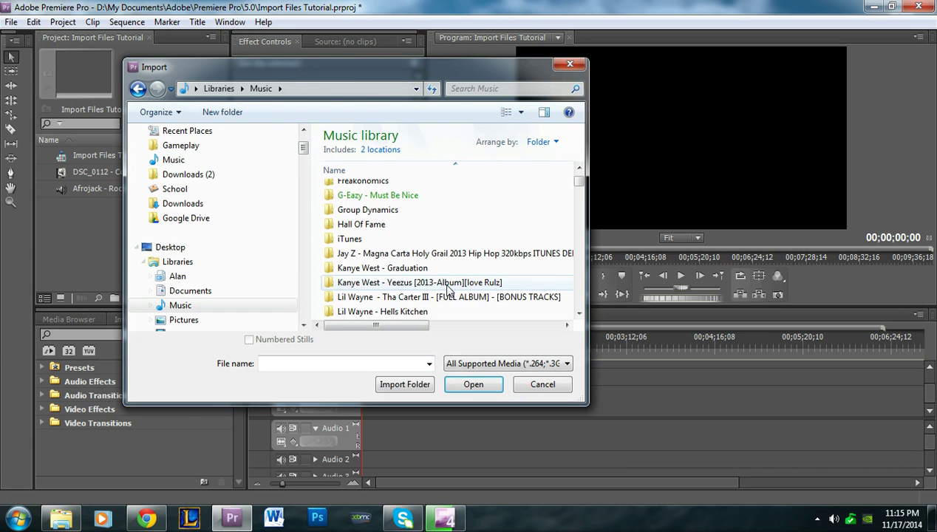
scroll(447, 288, "down", 6)
scroll(446, 277, "up", 4)
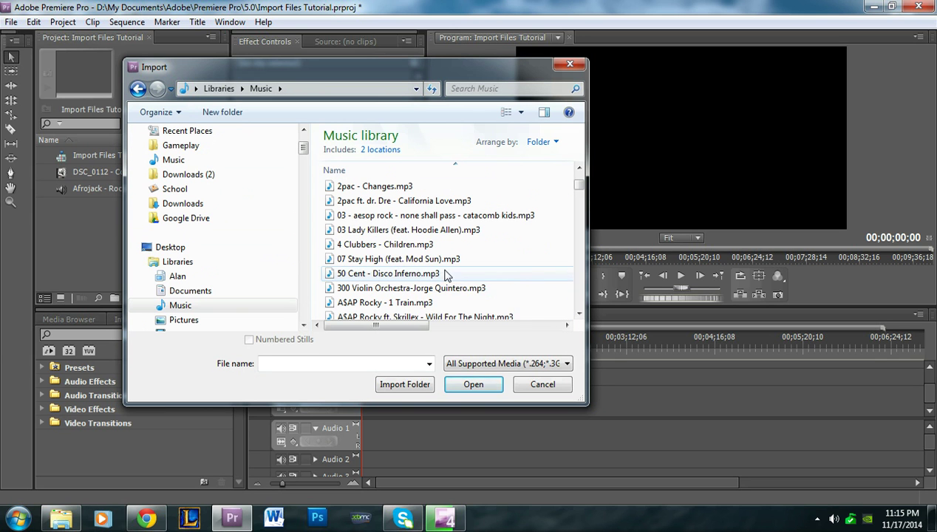
double_click(406, 231)
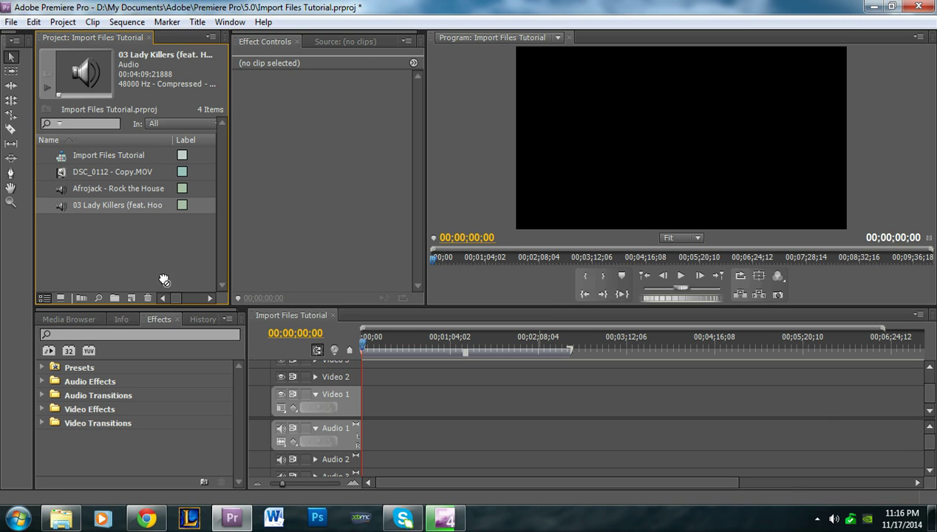
left_click(117, 238)
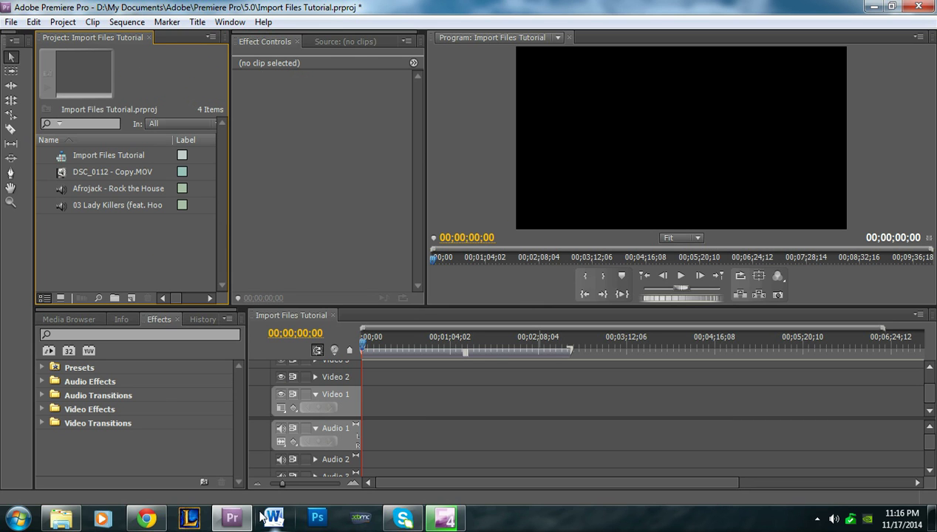
mouse_move(249, 518)
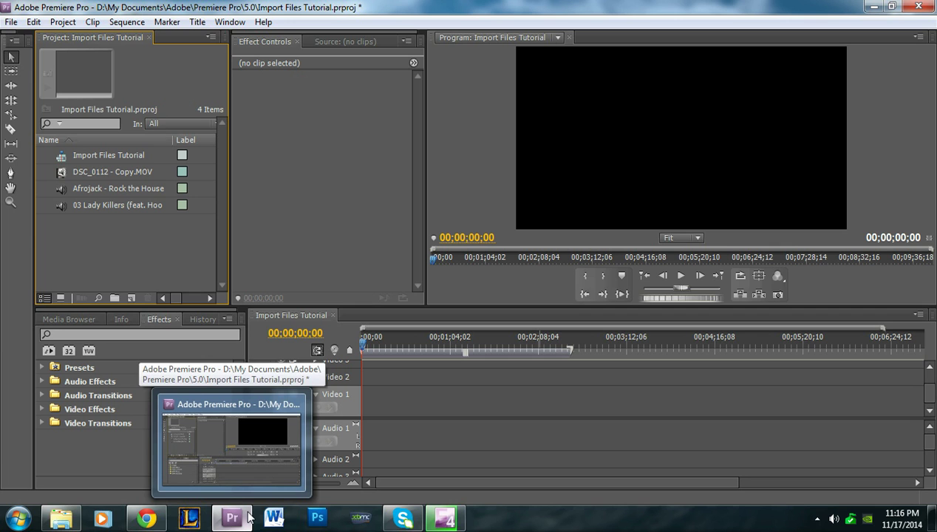